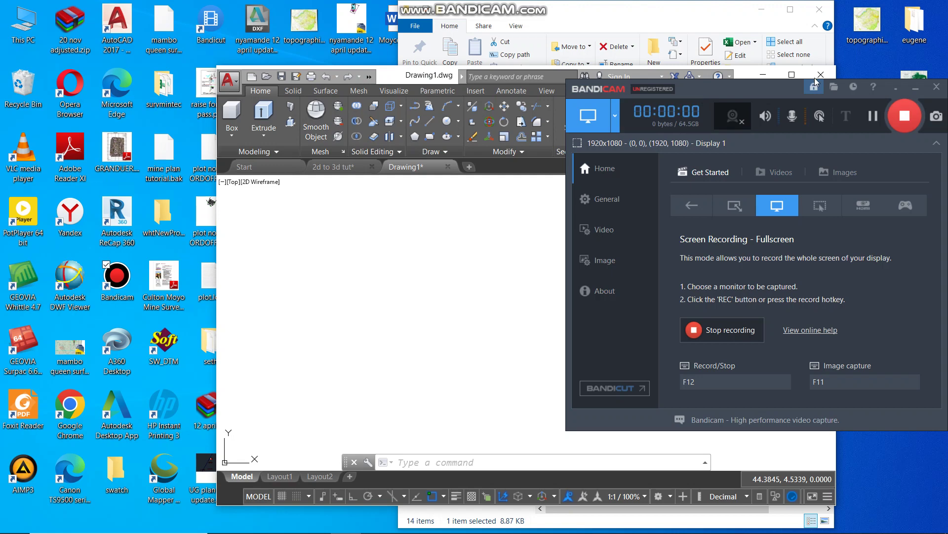
Step: Maximize the drawing window and draw a closed, stepped eight-sided polyline about 18 by 14 units with Ortho on
{"action": "left_click", "coordinate": [816, 77]}
{"action": "left_click", "coordinate": [792, 74]}
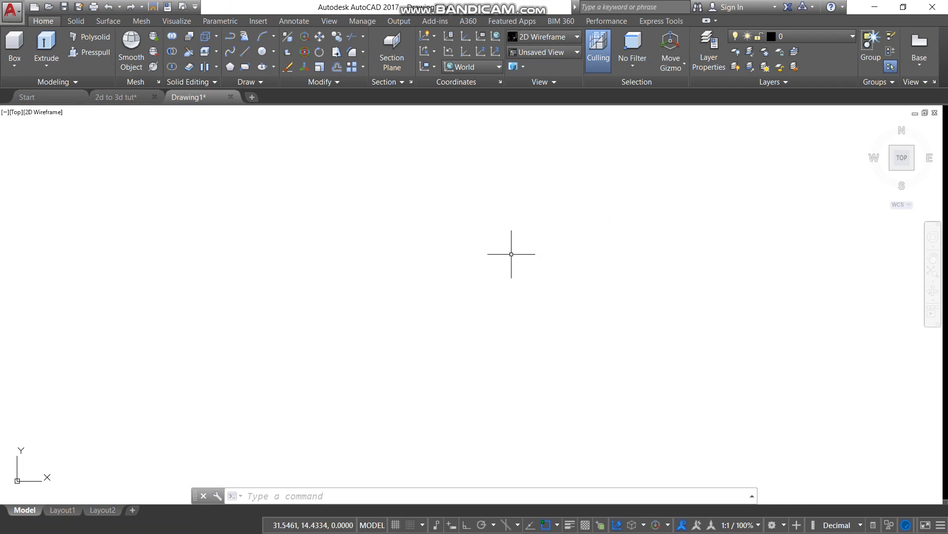
{"action": "left_click", "coordinate": [230, 37]}
{"action": "left_click", "coordinate": [466, 525]}
{"action": "left_click", "coordinate": [325, 199]}
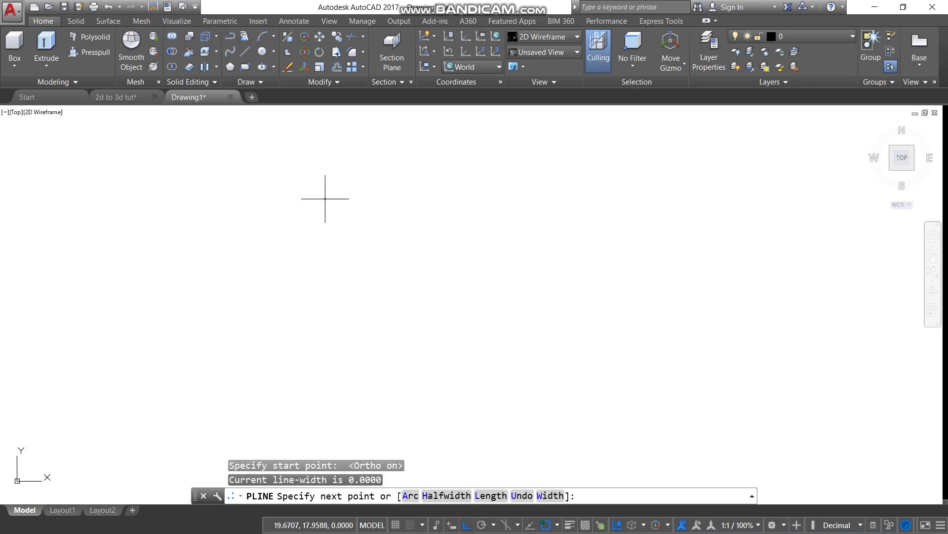
{"action": "left_click", "coordinate": [540, 219]}
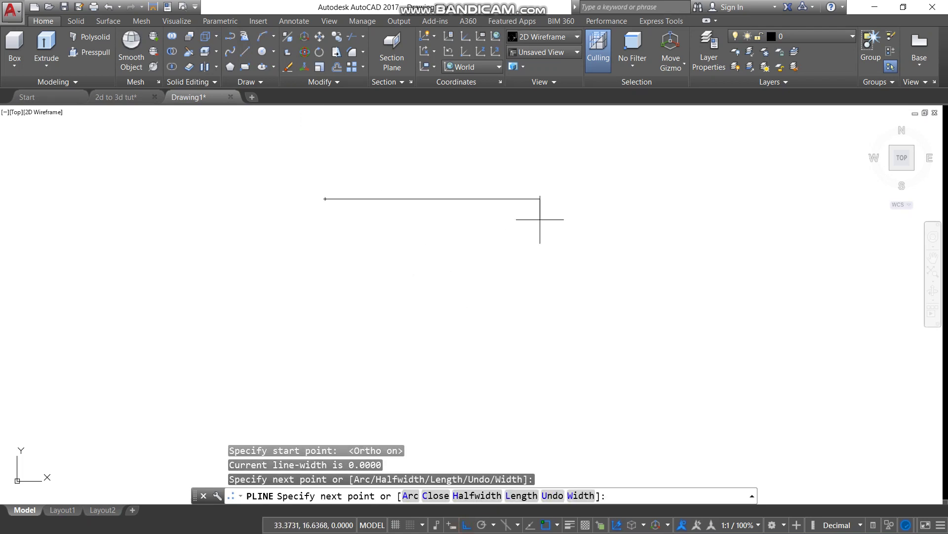
{"action": "left_click", "coordinate": [510, 286]}
{"action": "left_click", "coordinate": [372, 283]}
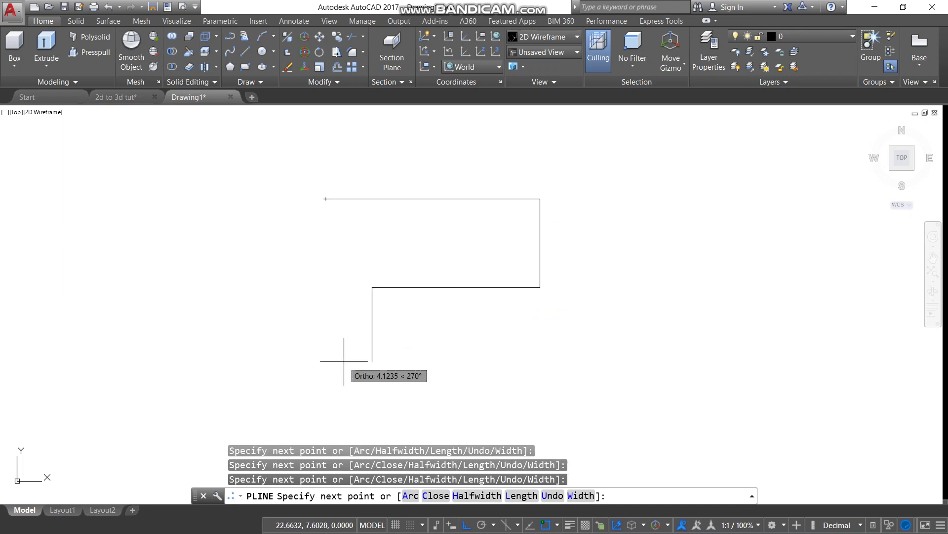
{"action": "left_click", "coordinate": [345, 361]}
{"action": "left_click", "coordinate": [259, 351]}
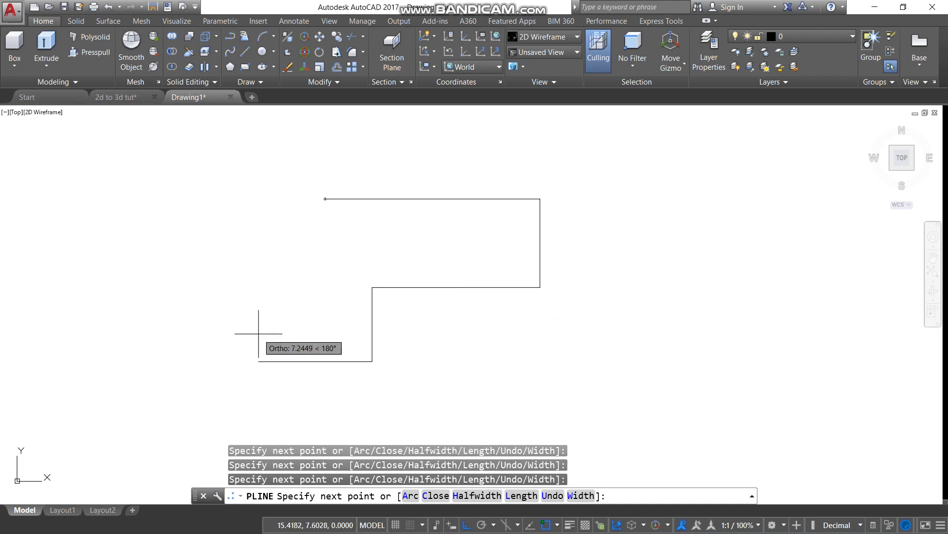
{"action": "left_click", "coordinate": [265, 142]}
{"action": "left_click", "coordinate": [323, 142]}
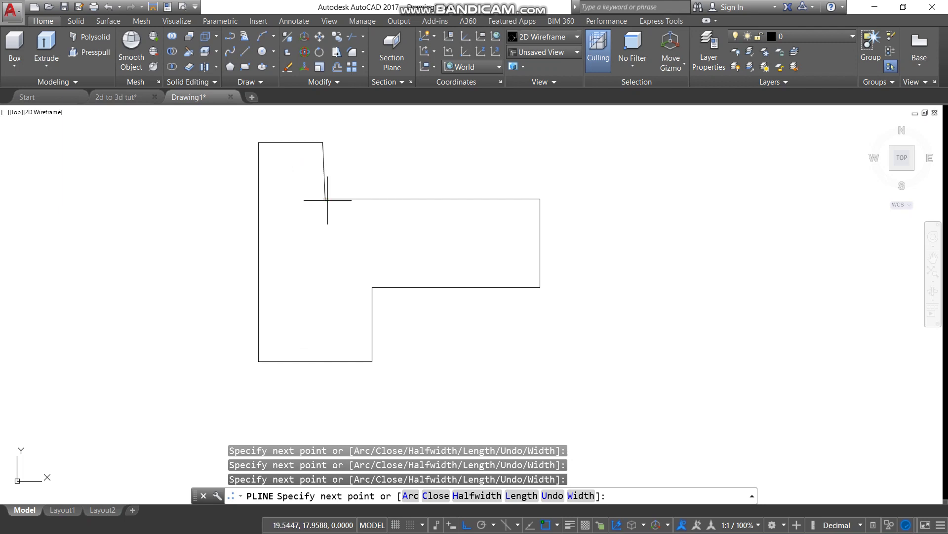
{"action": "left_click", "coordinate": [329, 200]}
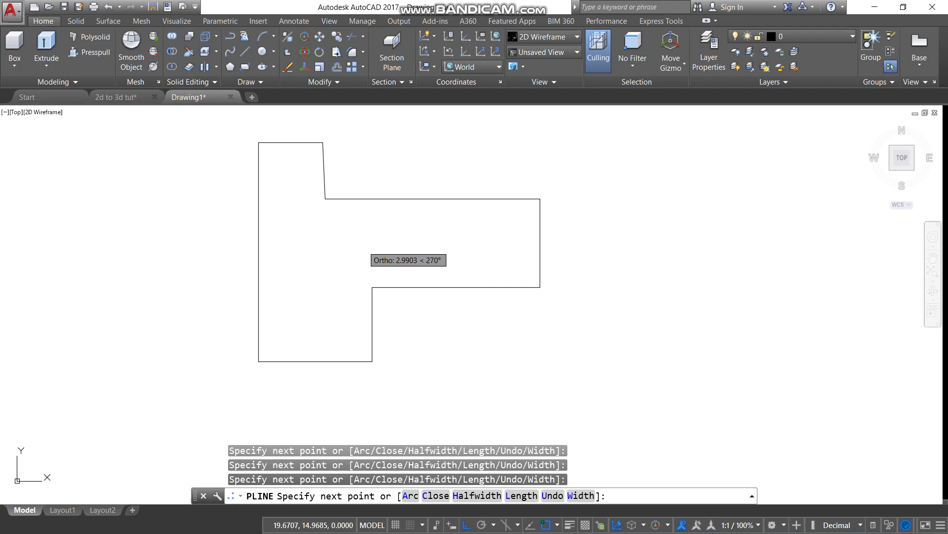
{"action": "key", "text": "Escape"}
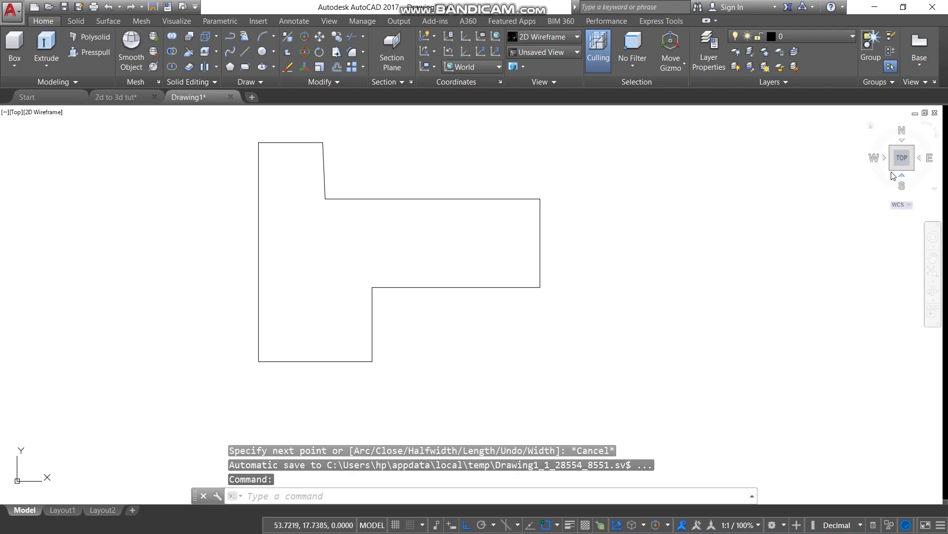
Step: Switch to the SW Isometric view and extrude the closed polyline upward into a solid
{"action": "left_click", "coordinate": [892, 167]}
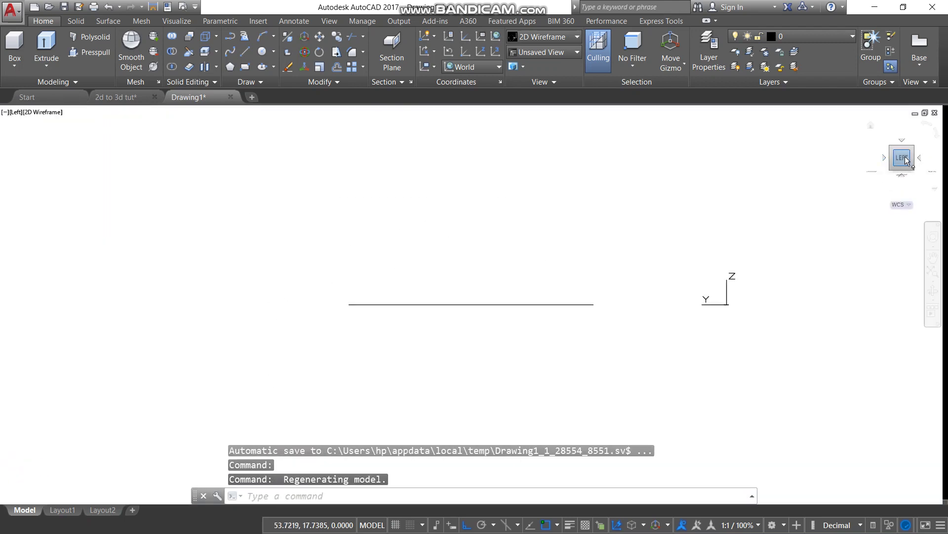
{"action": "left_click", "coordinate": [914, 148]}
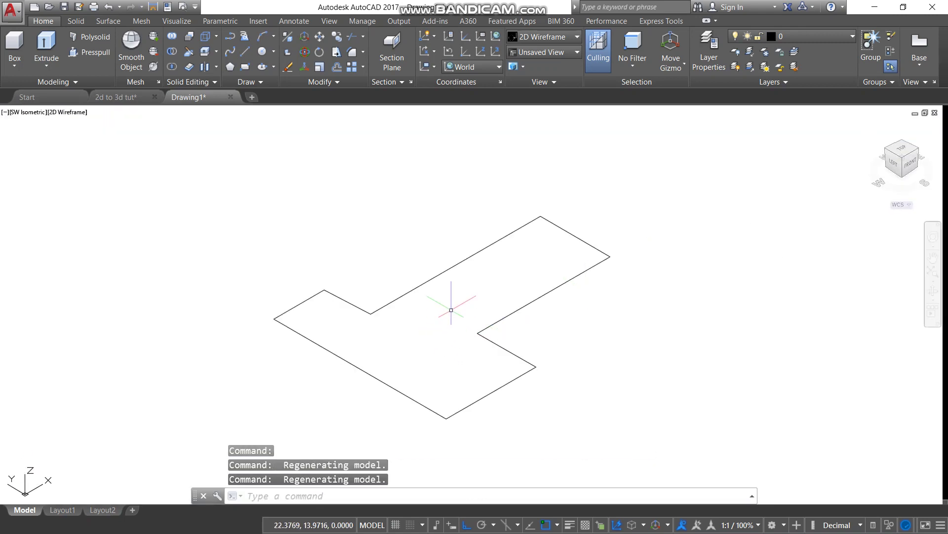
{"action": "left_click", "coordinate": [58, 57]}
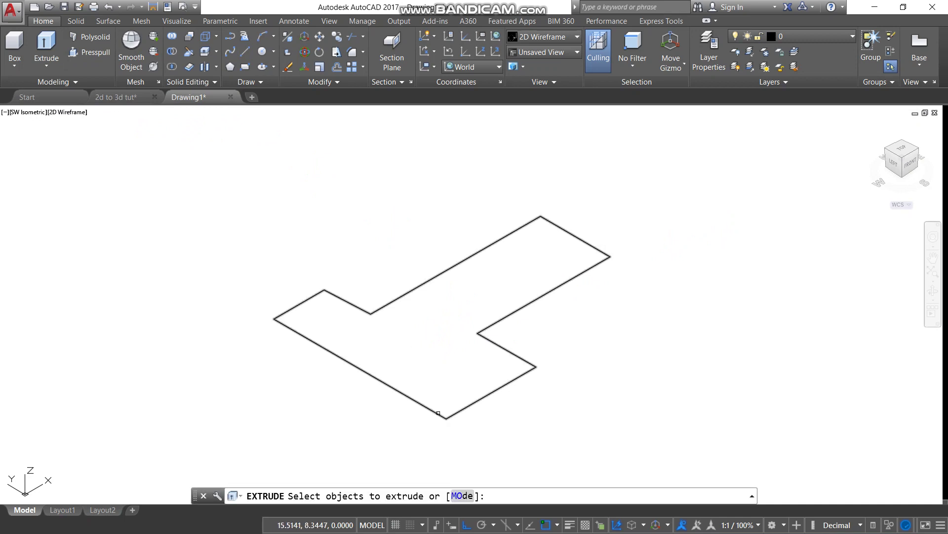
{"action": "left_click", "coordinate": [439, 413]}
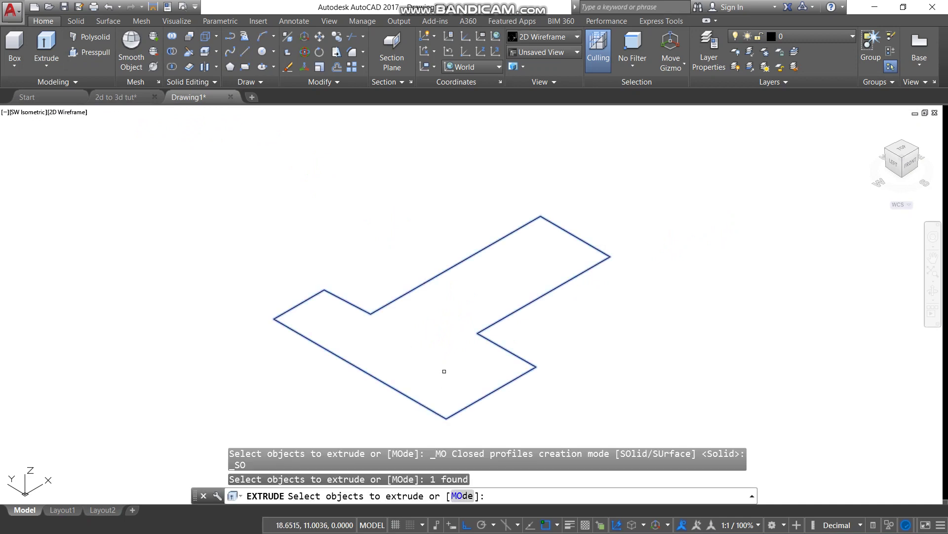
{"action": "key", "text": "Return"}
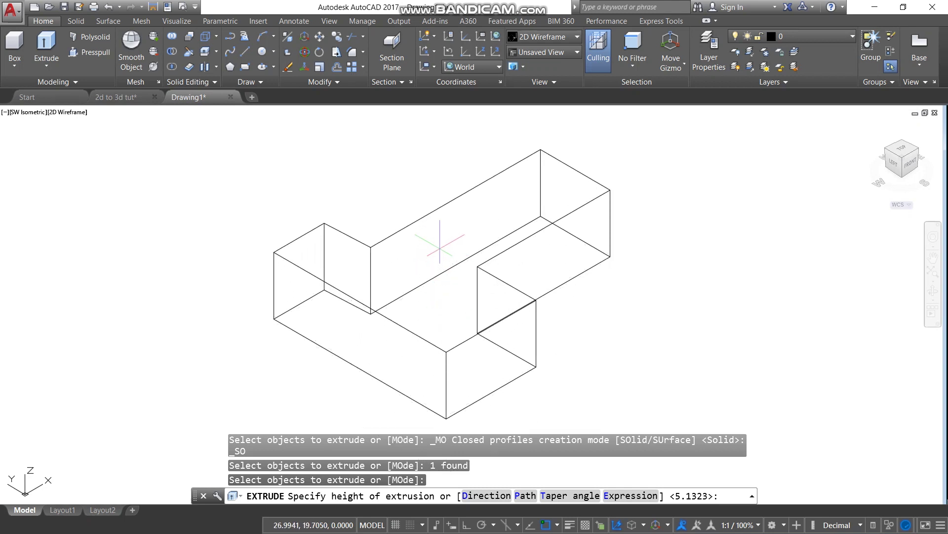
{"action": "left_click", "coordinate": [439, 245]}
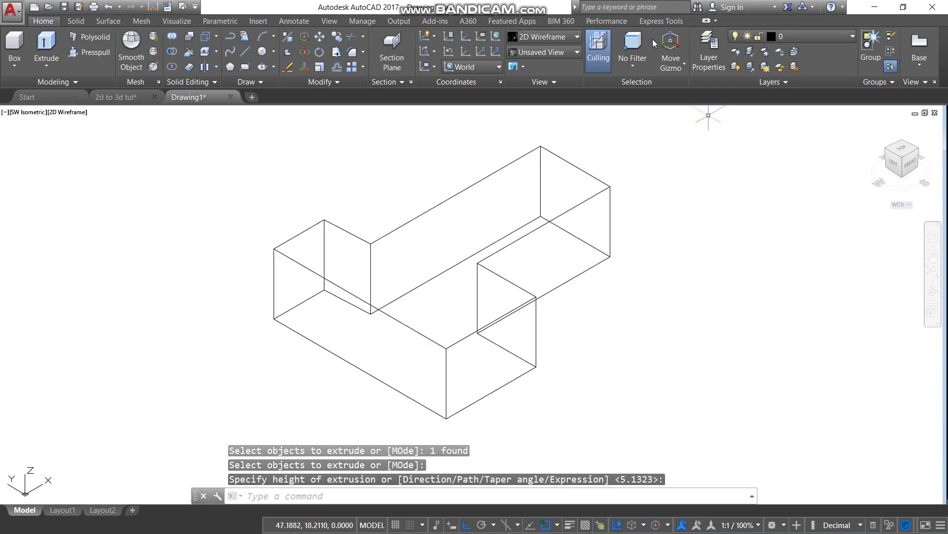
Step: Set the visual style of the model to Conceptual
{"action": "left_click", "coordinate": [577, 38]}
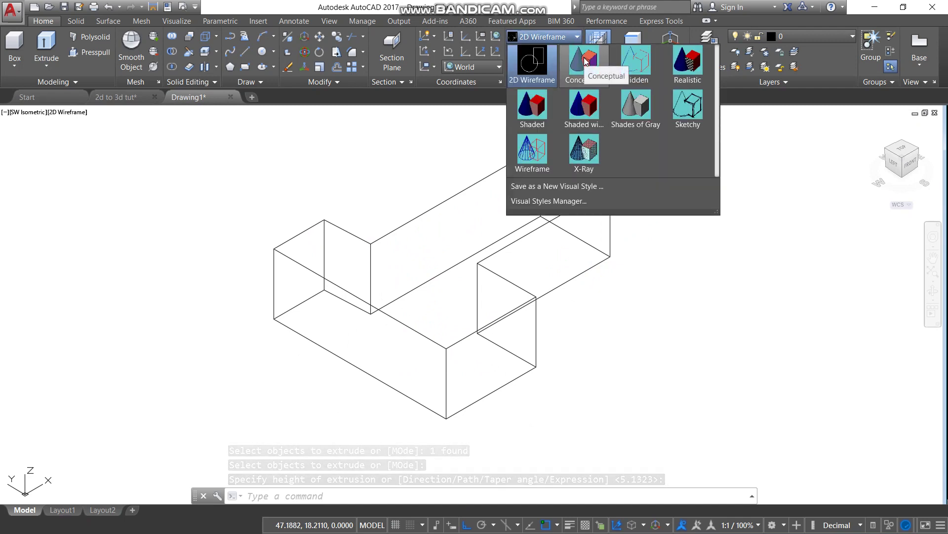
{"action": "left_click", "coordinate": [585, 60]}
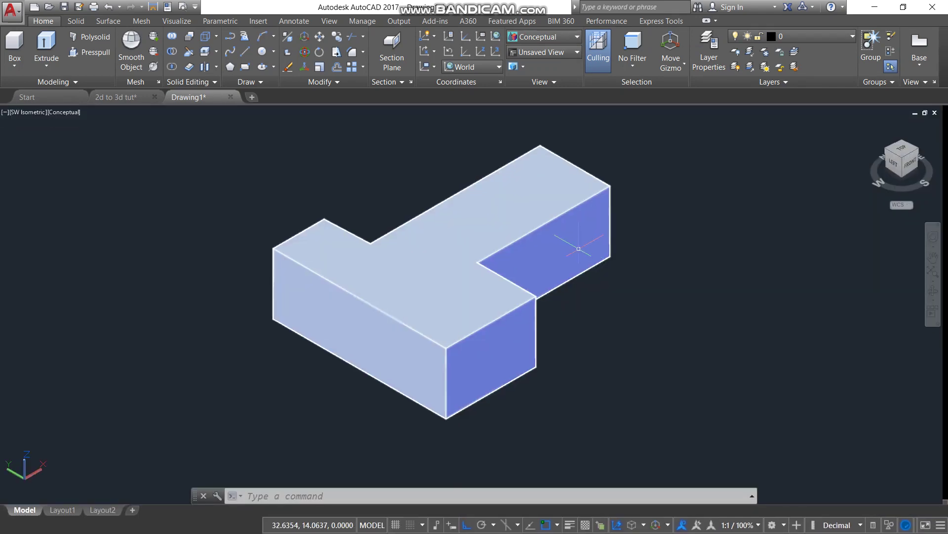
{"action": "scroll", "coordinate": [579, 249], "scroll_direction": "up", "scroll_amount": 2}
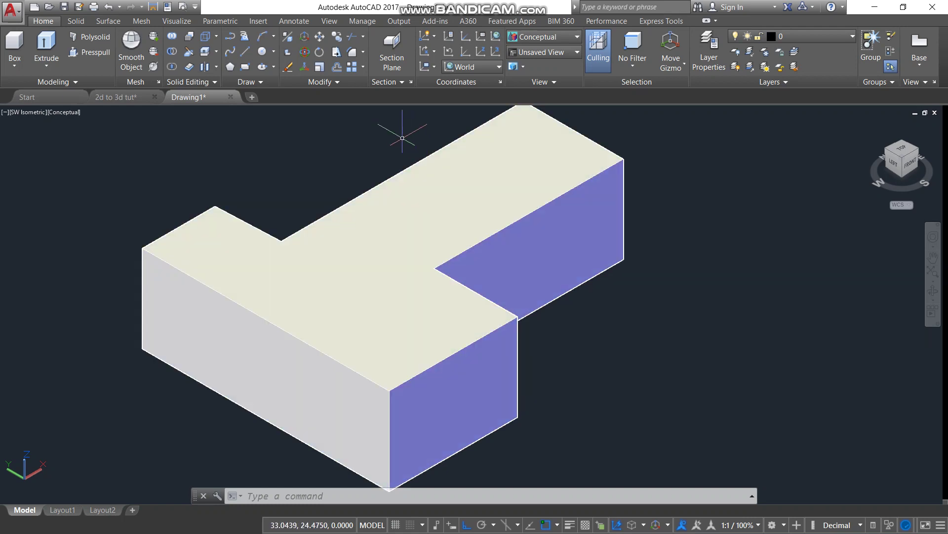
Step: 3D-rotate the solid 90 degrees about the X axis, using its nearest upper corner as the base point
{"action": "left_click", "coordinate": [305, 51]}
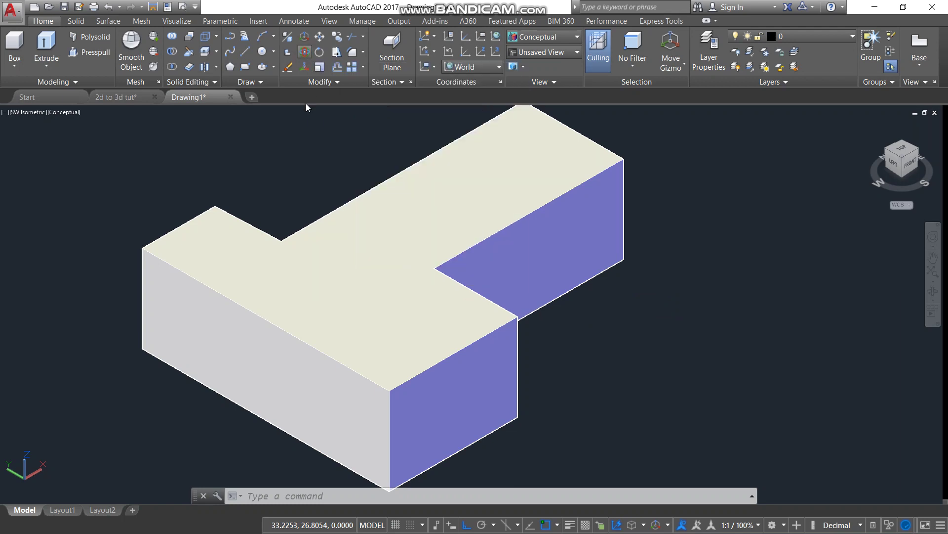
{"action": "left_click", "coordinate": [364, 334]}
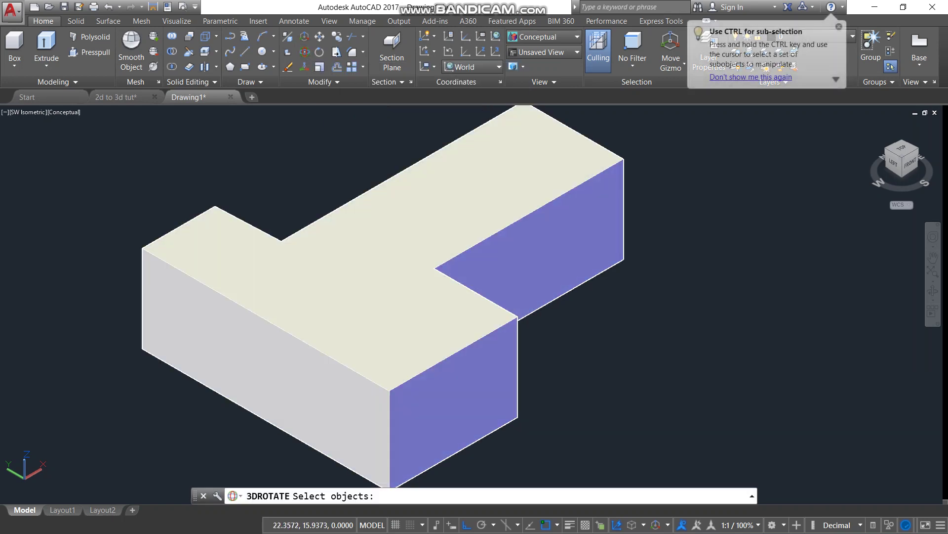
{"action": "key", "text": "Return"}
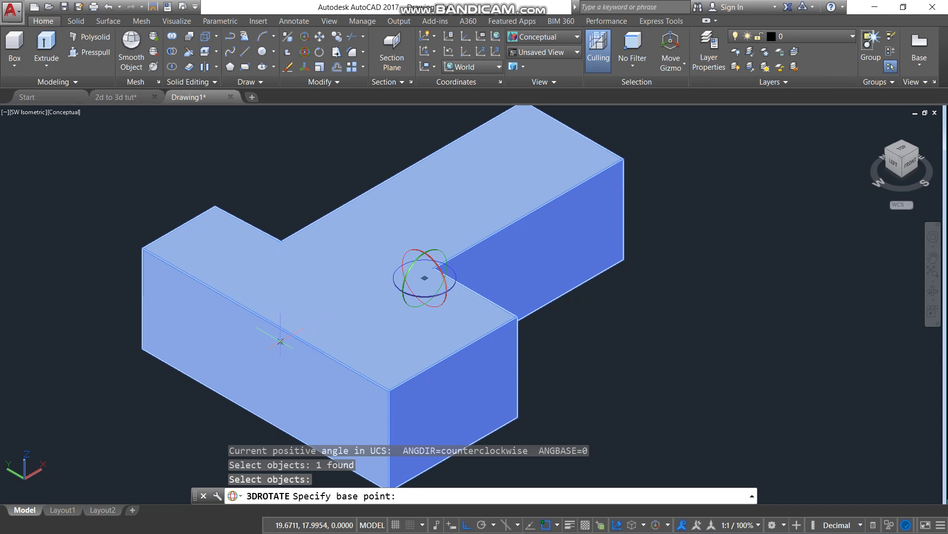
{"action": "left_click", "coordinate": [389, 391]}
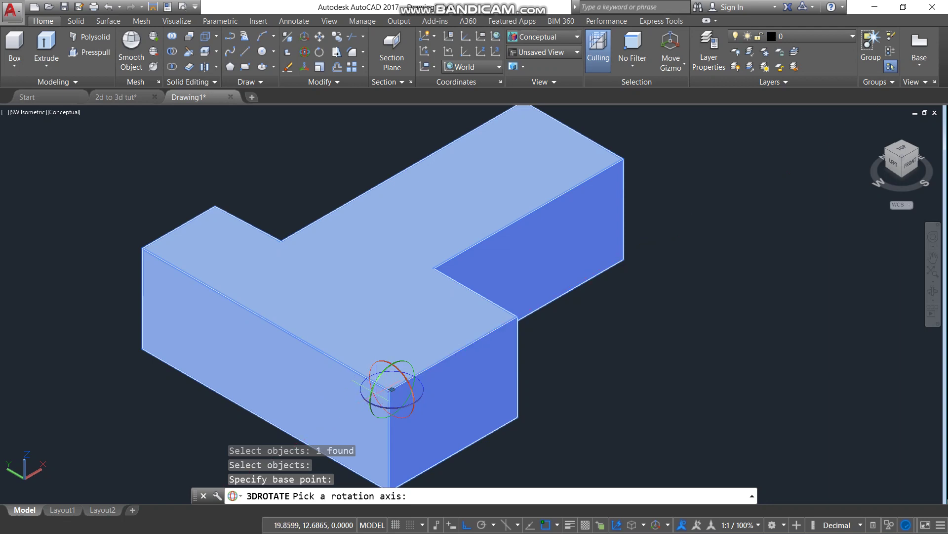
{"action": "left_click", "coordinate": [376, 398]}
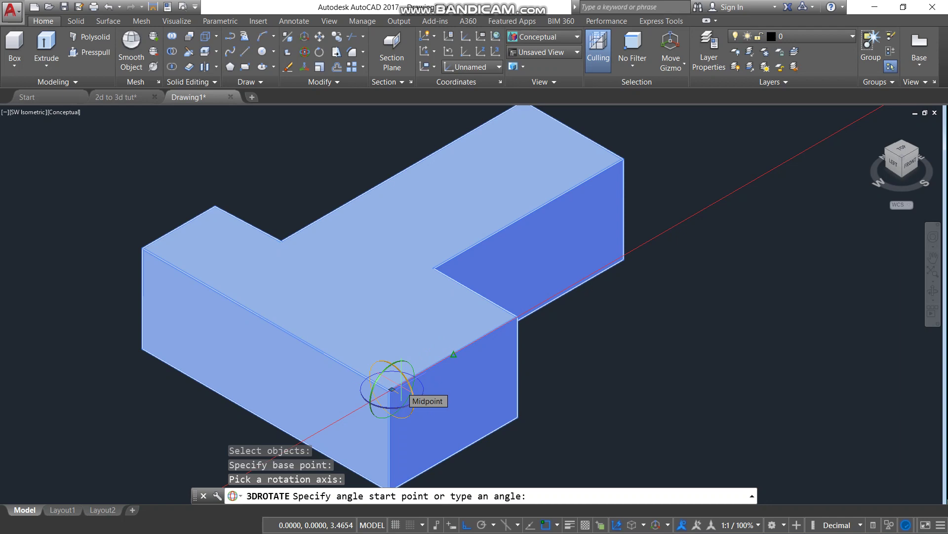
{"action": "type", "text": "90"}
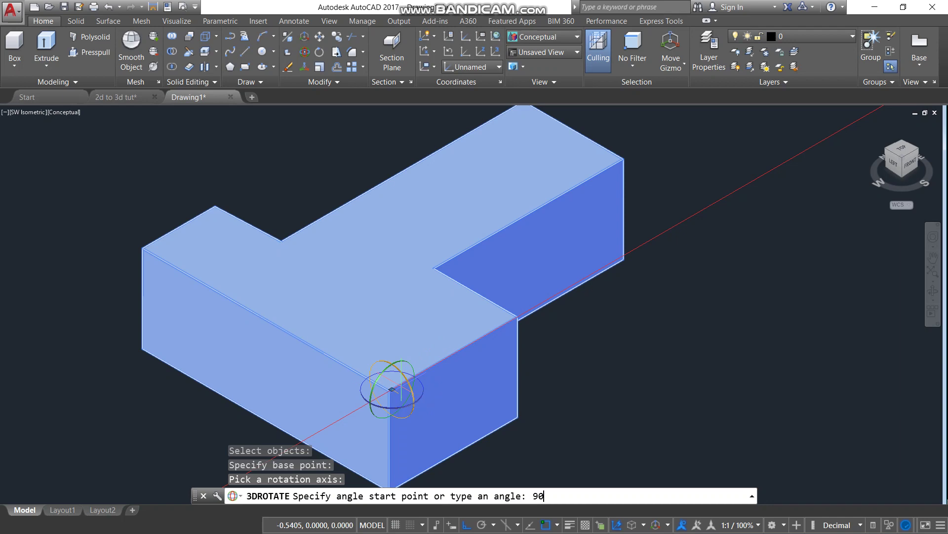
{"action": "key", "text": "Return"}
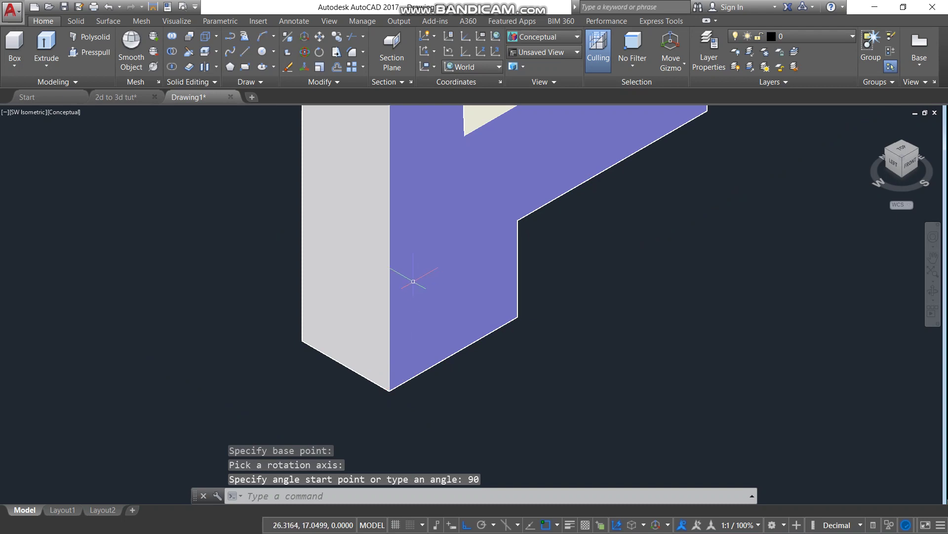
Step: Run 3DROTATE on the upright solid about the Z axis by 60d5'34", with its nearest bottom corner as base point
{"action": "scroll", "coordinate": [413, 281], "scroll_direction": "down", "scroll_amount": 5}
{"action": "scroll", "coordinate": [414, 279], "scroll_direction": "up", "scroll_amount": 2}
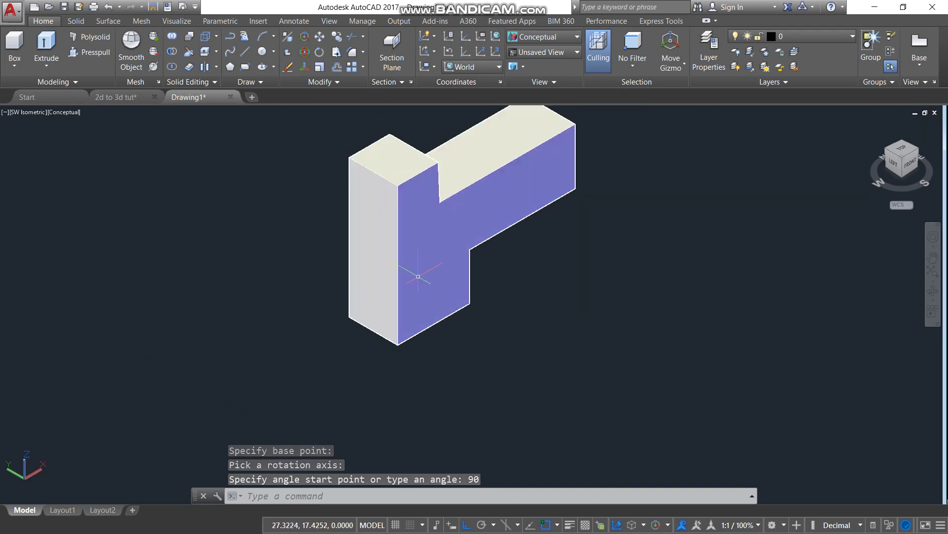
{"action": "left_click", "coordinate": [405, 497]}
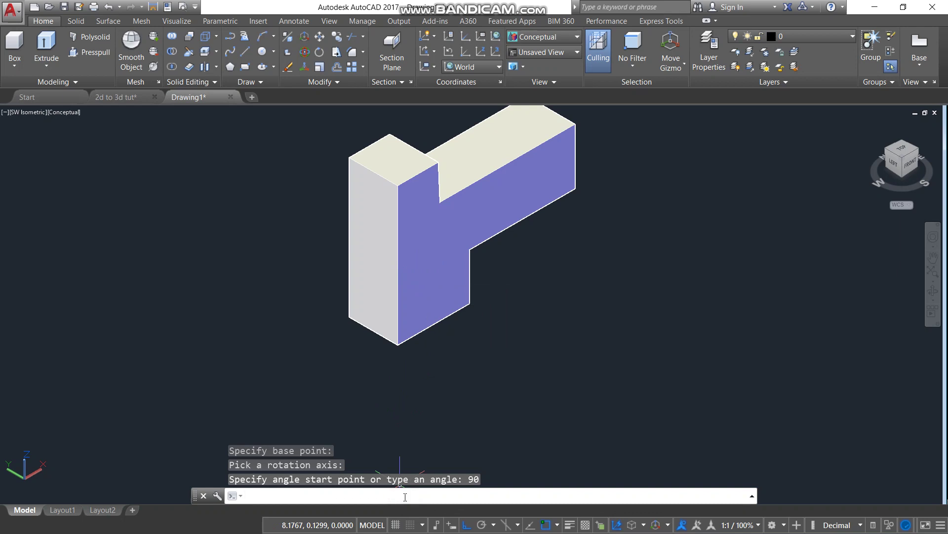
{"action": "type", "text": "3droat"}
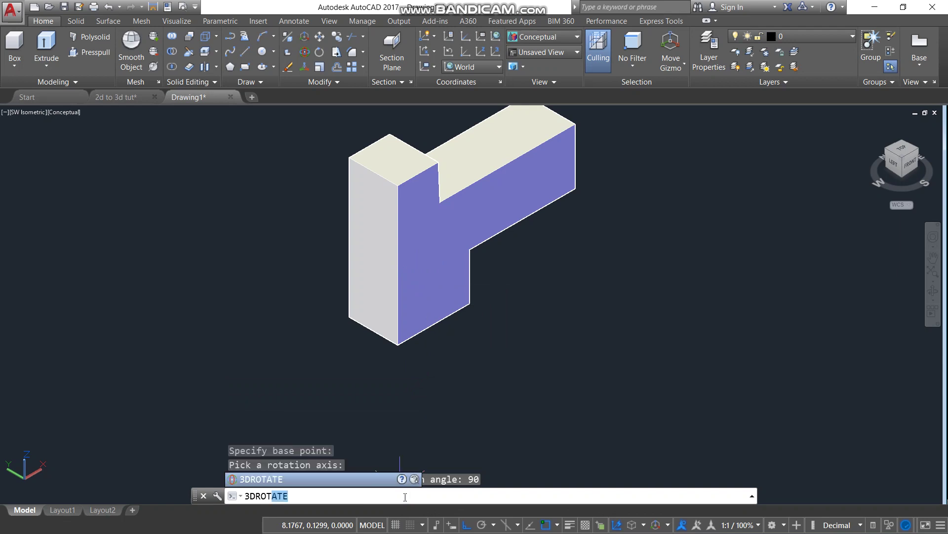
{"action": "type", "text": "atE"}
{"action": "key", "text": "Return"}
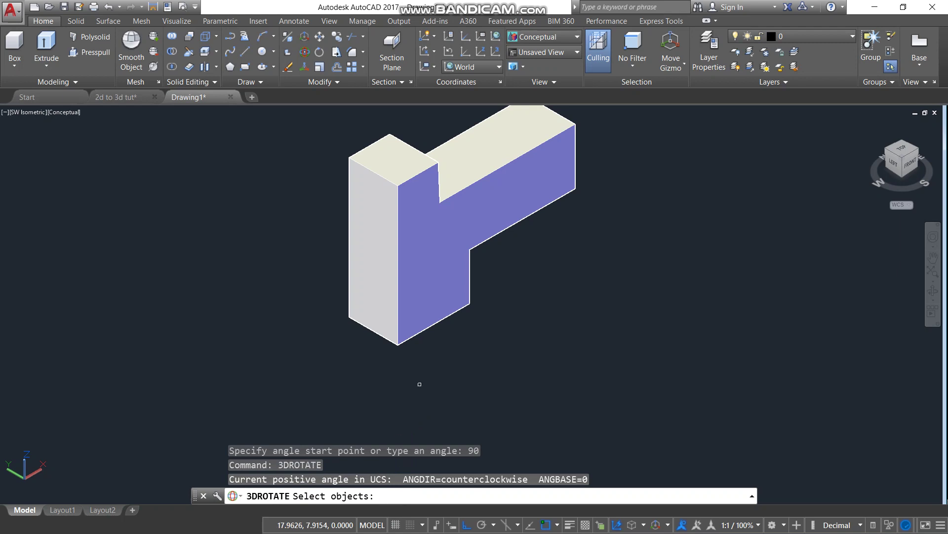
{"action": "left_click", "coordinate": [403, 321]}
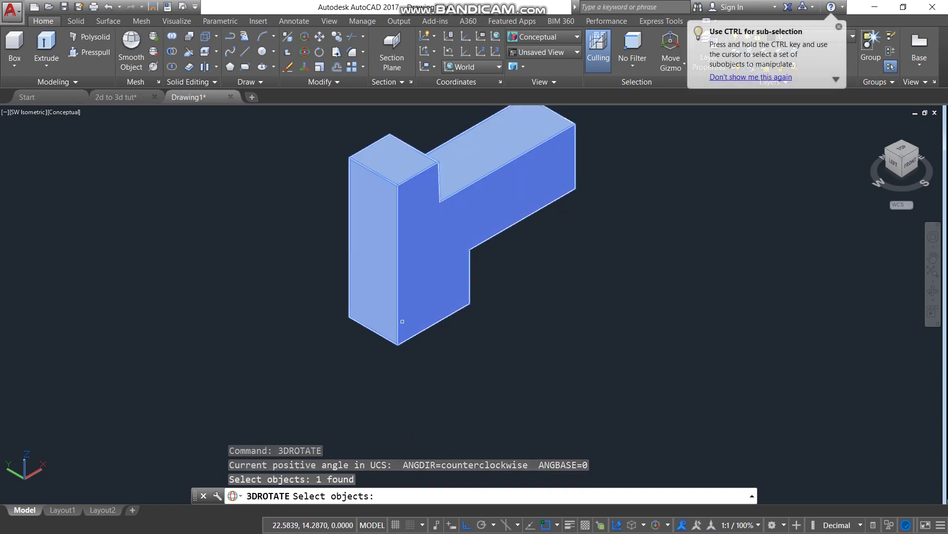
{"action": "key", "text": "Return"}
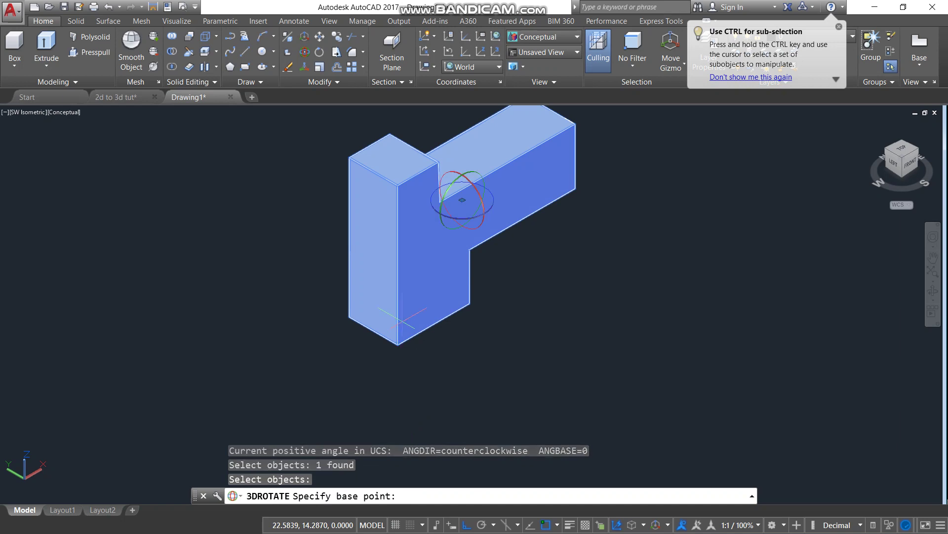
{"action": "left_click", "coordinate": [400, 347]}
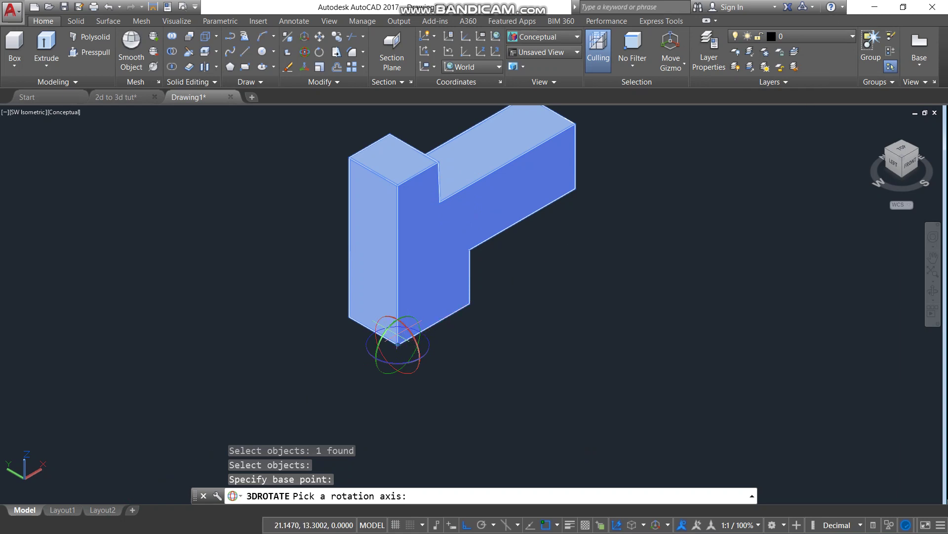
{"action": "left_click", "coordinate": [426, 353]}
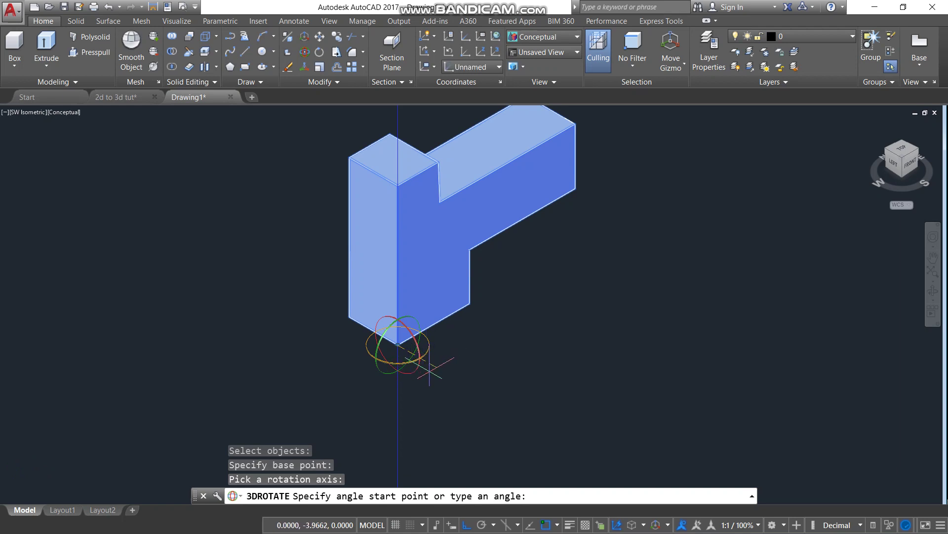
{"action": "type", "text": "6"}
{"action": "type", "text": "0d67"}
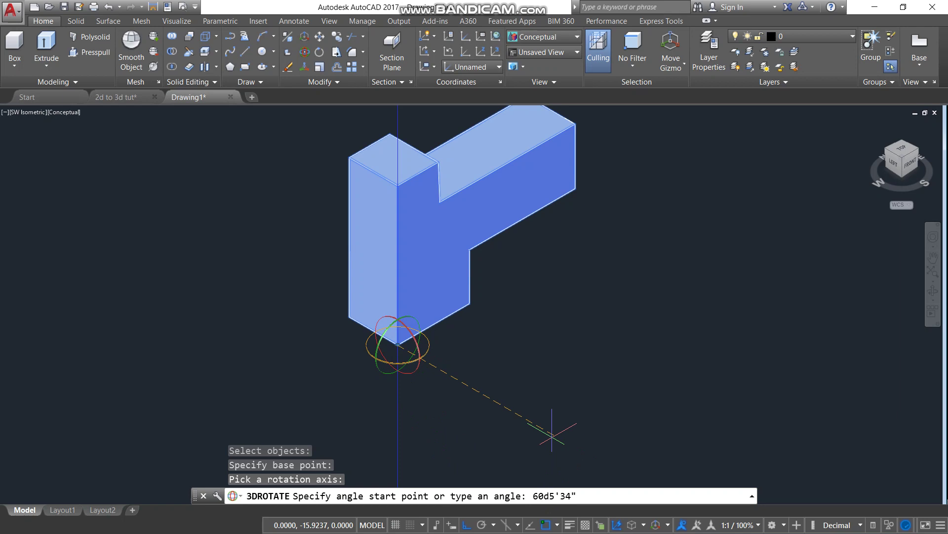
{"action": "key", "text": "Return"}
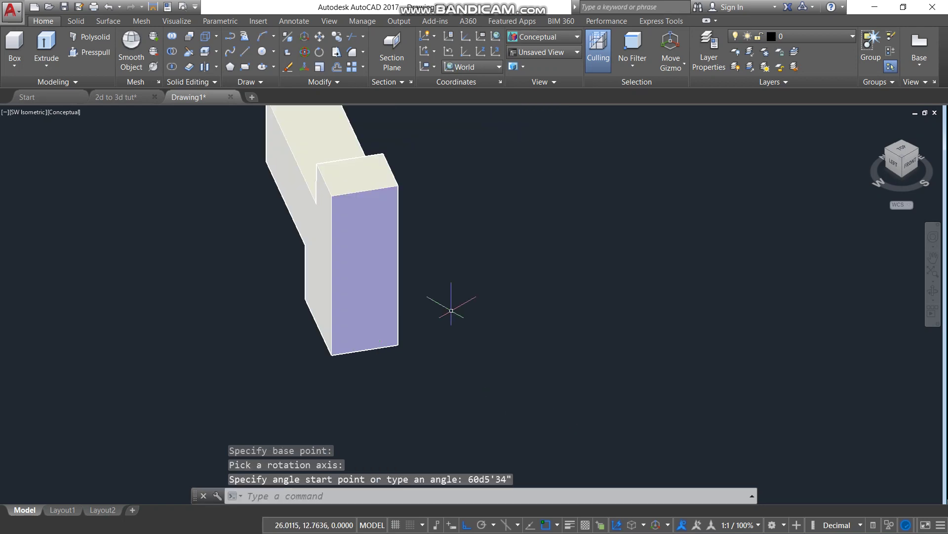
{"action": "scroll", "coordinate": [451, 308], "scroll_direction": "down", "scroll_amount": 1}
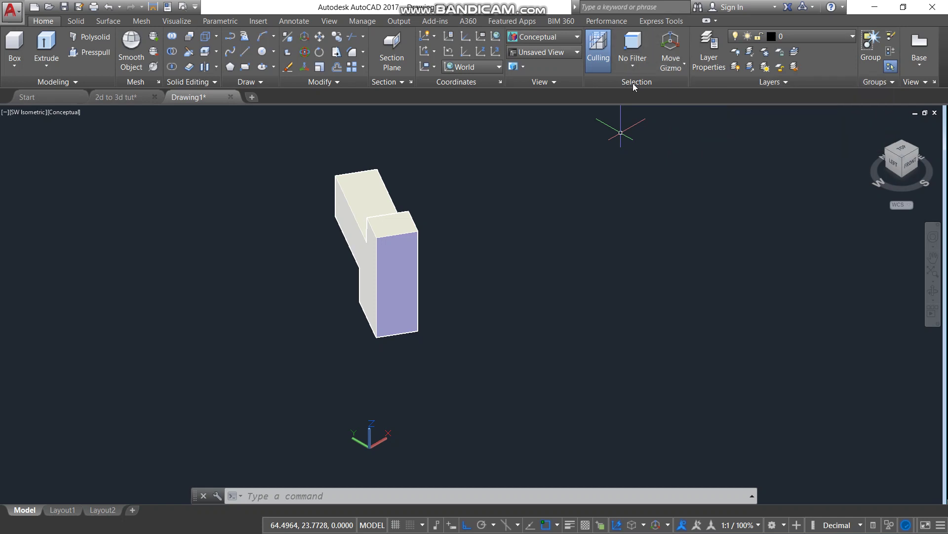
{"action": "left_click", "coordinate": [685, 67]}
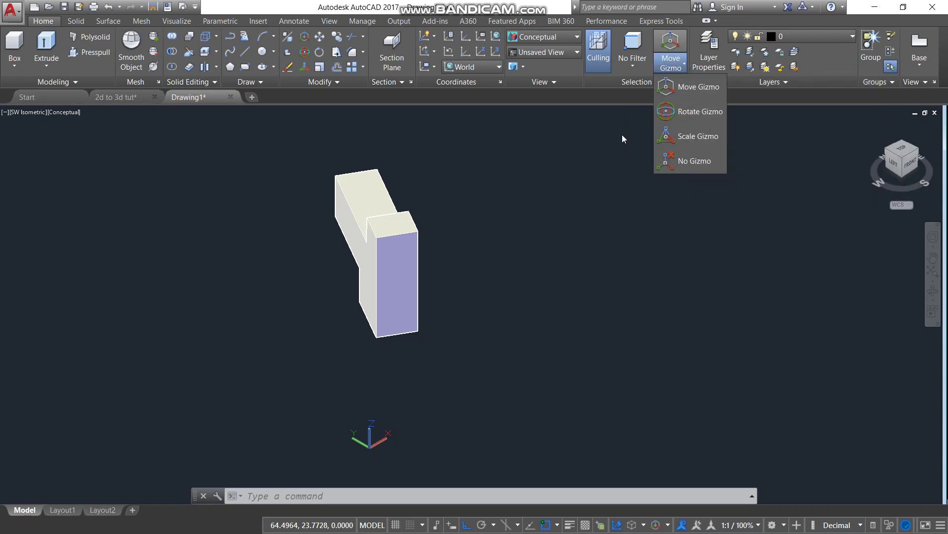
{"action": "left_click", "coordinate": [559, 162]}
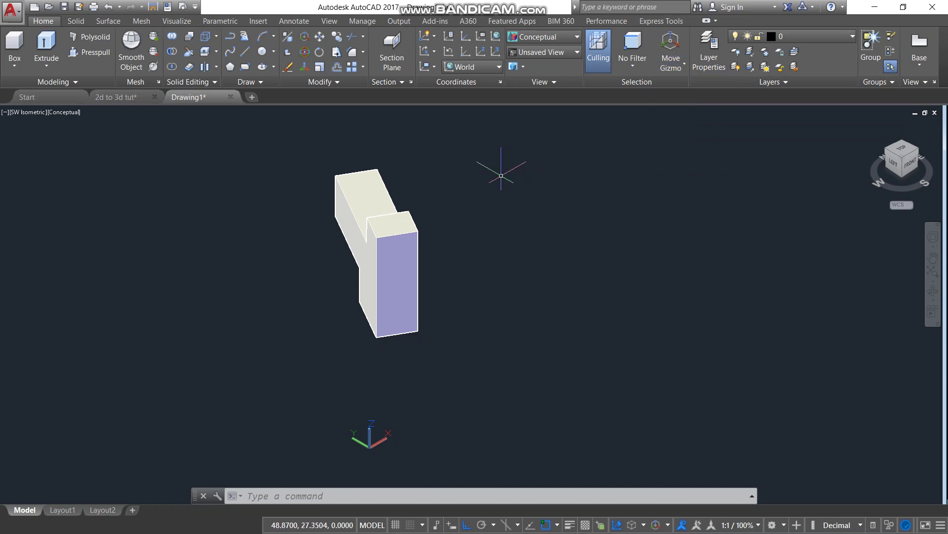
Step: Undo both 3D rotations of the solid
{"action": "left_click", "coordinate": [108, 7]}
{"action": "left_click", "coordinate": [109, 7]}
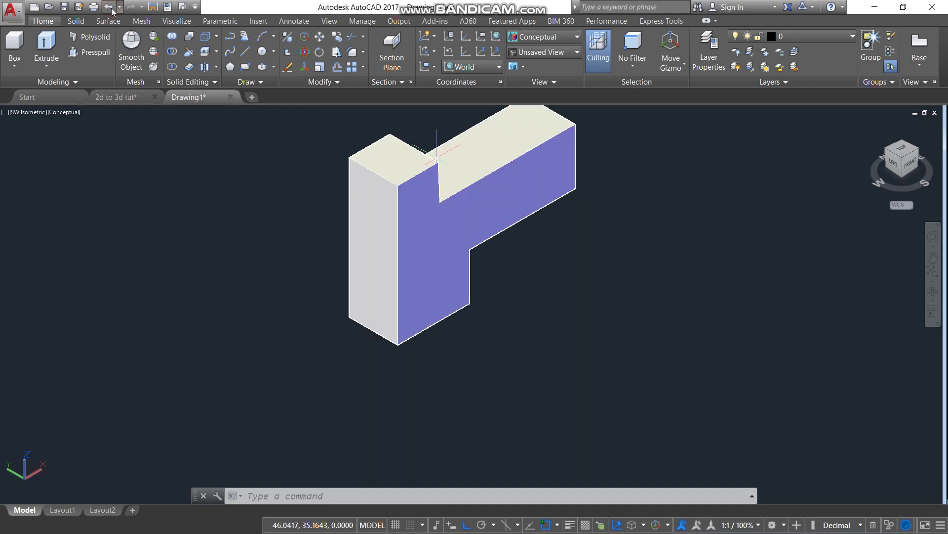
{"action": "left_click", "coordinate": [109, 7]}
{"action": "left_click", "coordinate": [109, 7]}
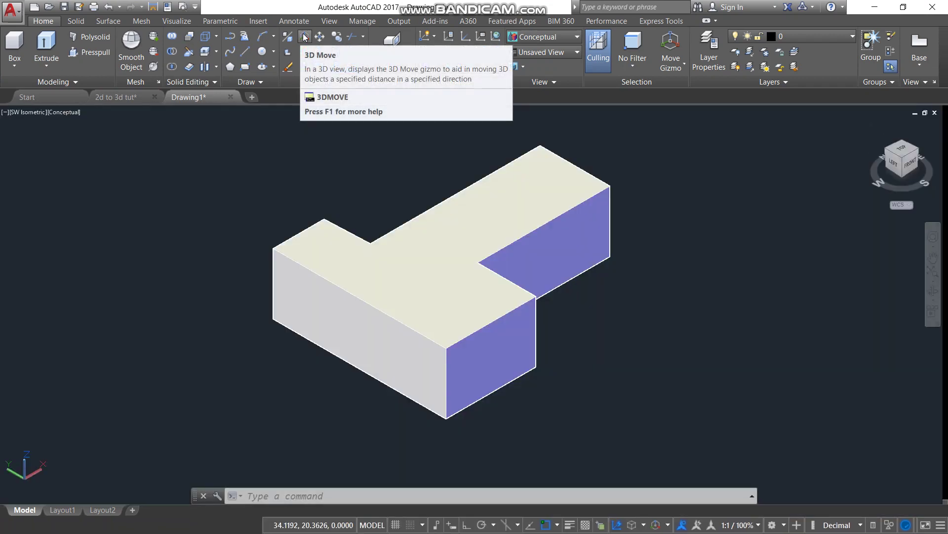
Step: Move the solid 5 units along the positive X axis with 3DMOVE, using the axis handle of its gizmo
{"action": "left_click", "coordinate": [304, 37]}
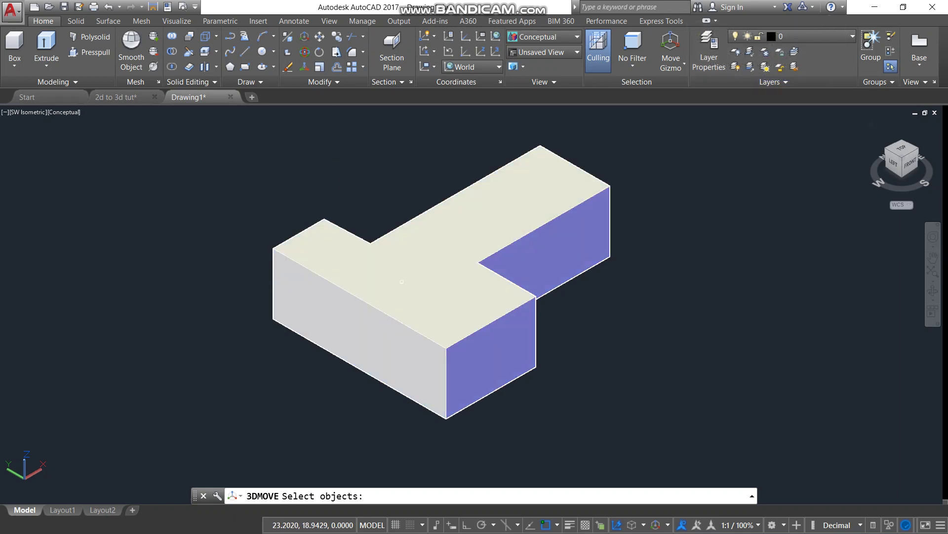
{"action": "left_click", "coordinate": [401, 280]}
{"action": "key", "text": "Return"}
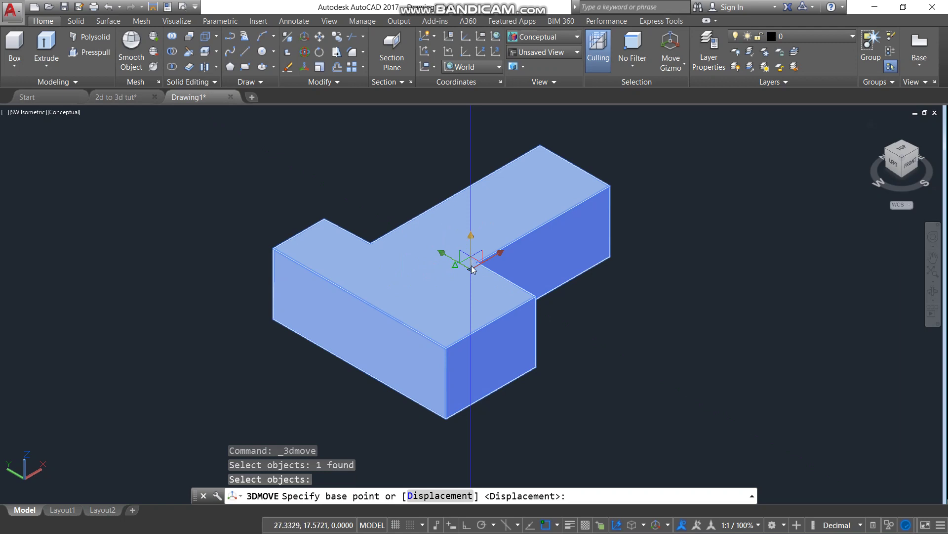
{"action": "left_click", "coordinate": [499, 255]}
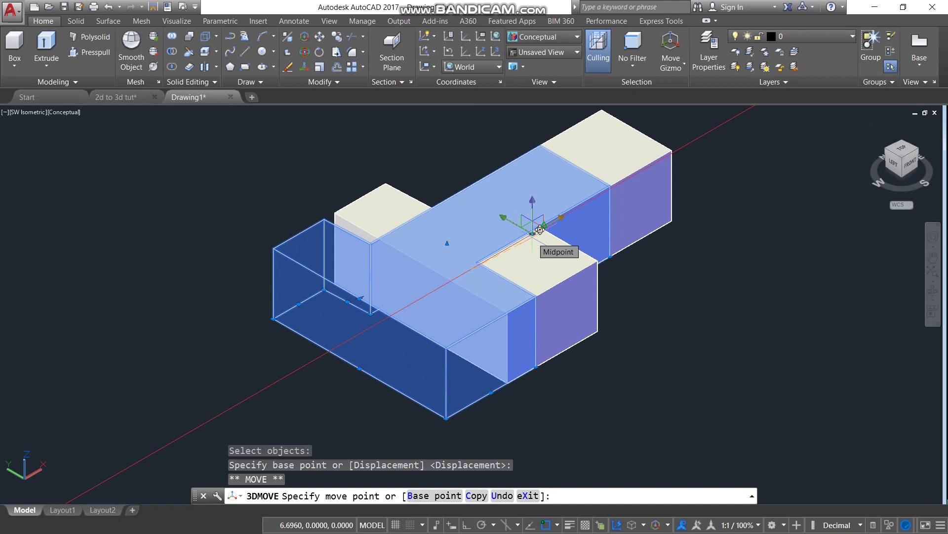
{"action": "type", "text": "5"}
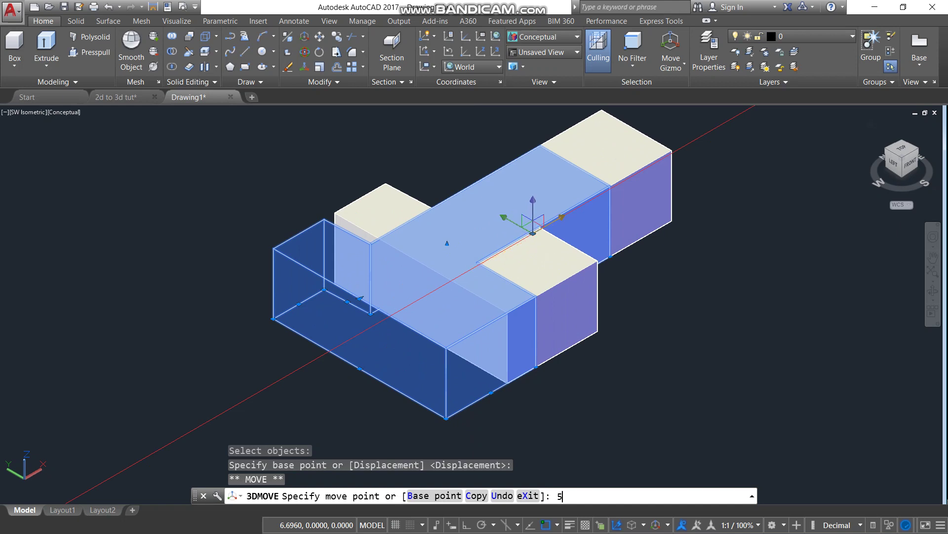
{"action": "key", "text": "Return"}
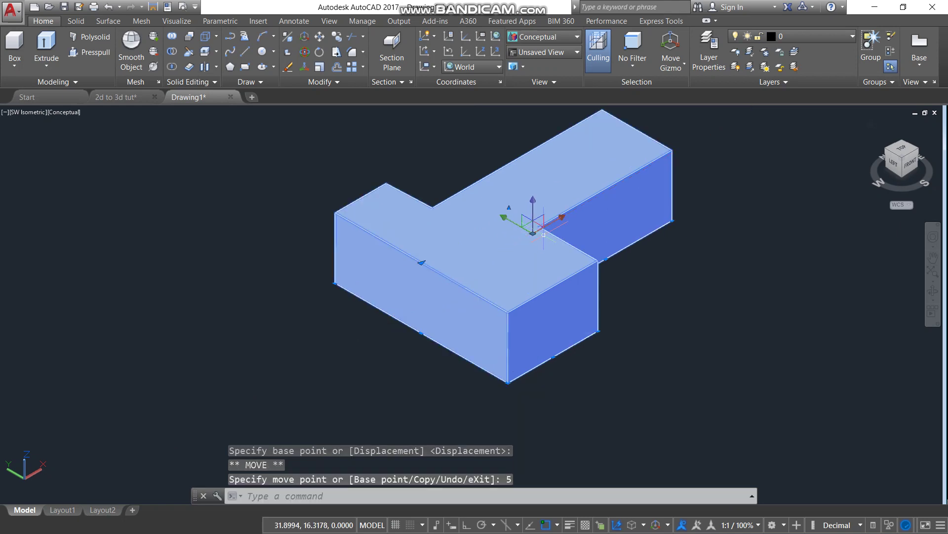
Step: Run 3DSCALE on the solid with a factor of 0.5, using its nearest bottom corner as the base point
{"action": "scroll", "coordinate": [543, 232], "scroll_direction": "up", "scroll_amount": 2}
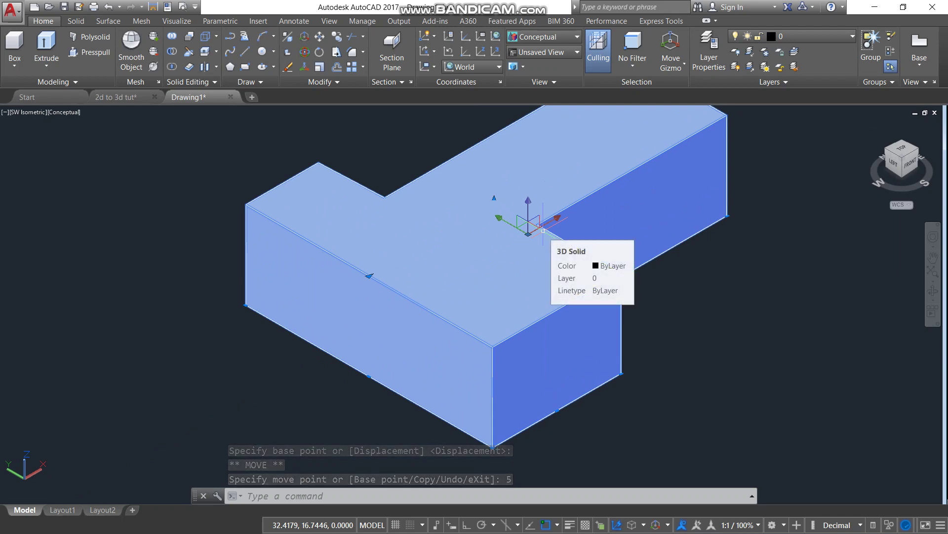
{"action": "left_click", "coordinate": [684, 66]}
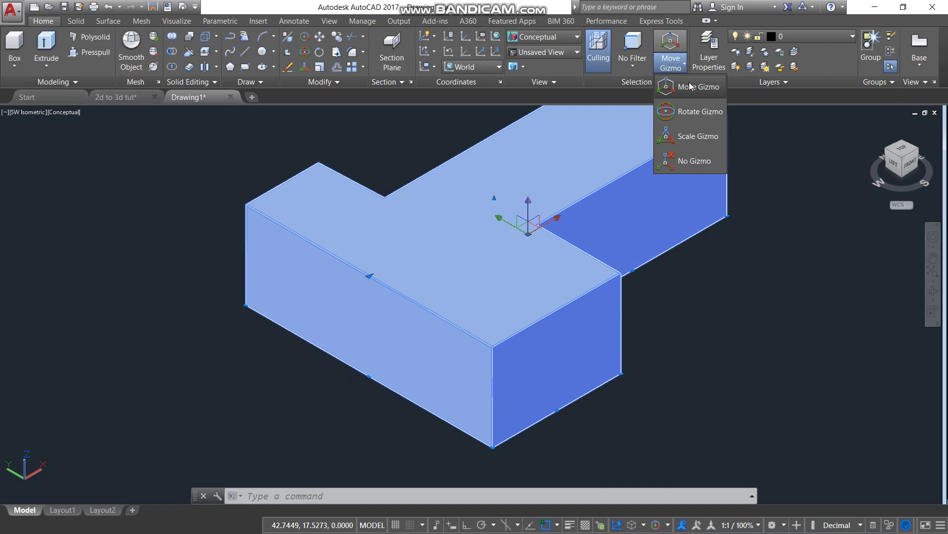
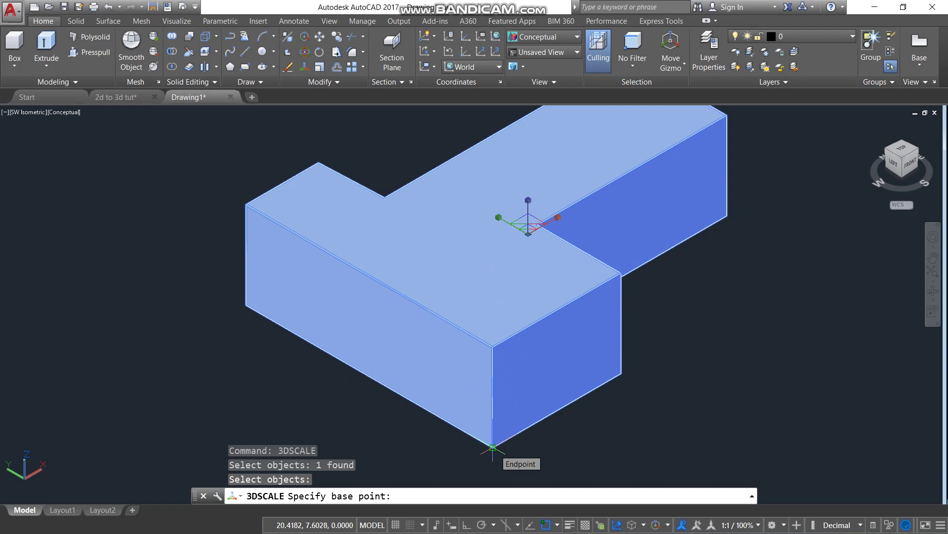
{"action": "left_click", "coordinate": [493, 447]}
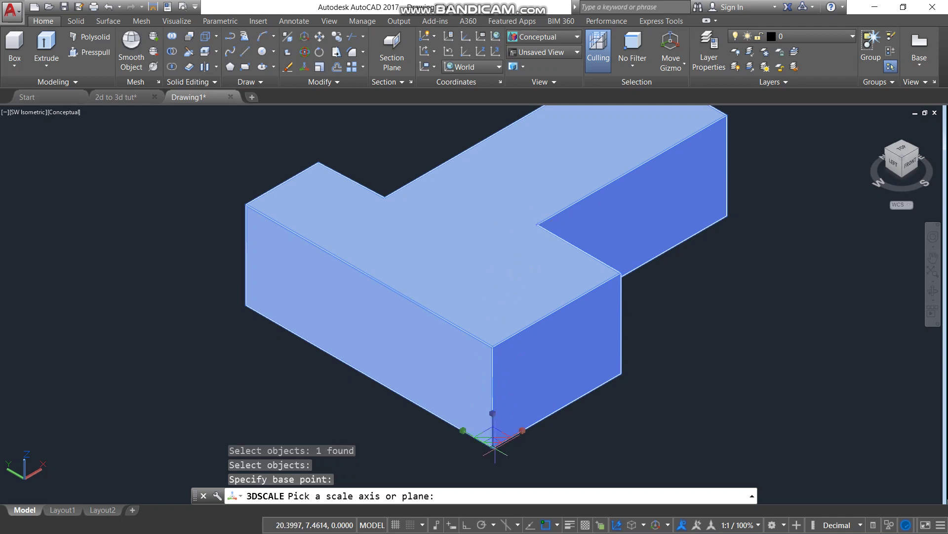
{"action": "left_click", "coordinate": [523, 430]}
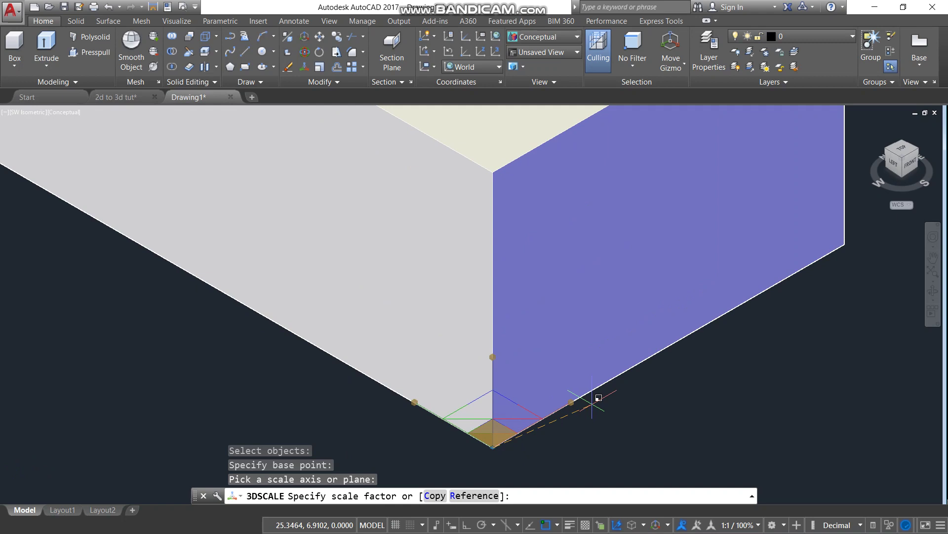
{"action": "type", "text": "0.5"}
{"action": "key", "text": "Return"}
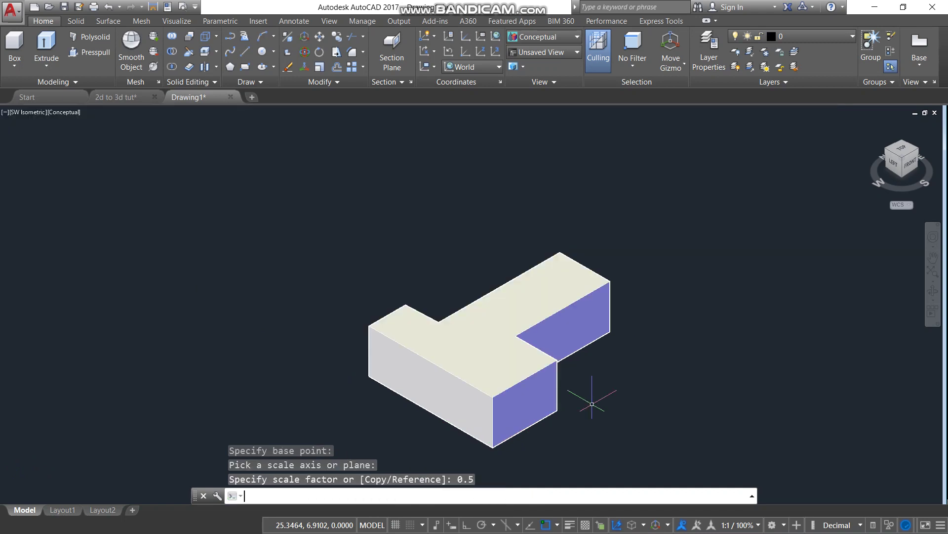
{"action": "left_click", "coordinate": [511, 382]}
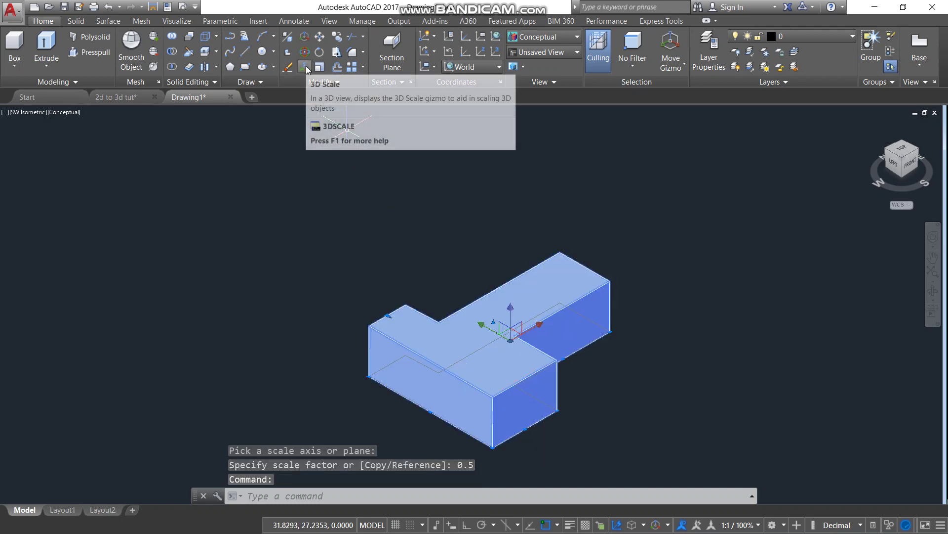
{"action": "key", "text": "Escape"}
{"action": "key", "text": "Return"}
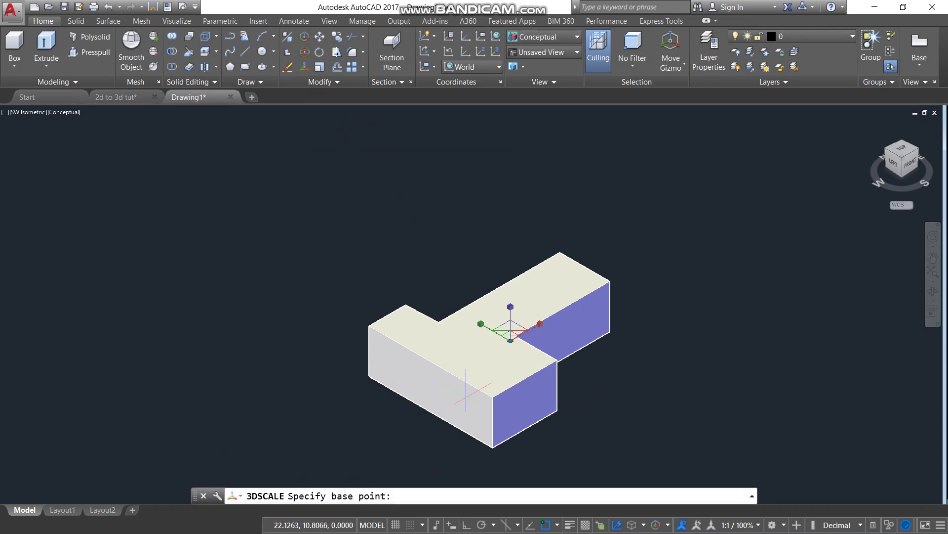
{"action": "left_click", "coordinate": [478, 396]}
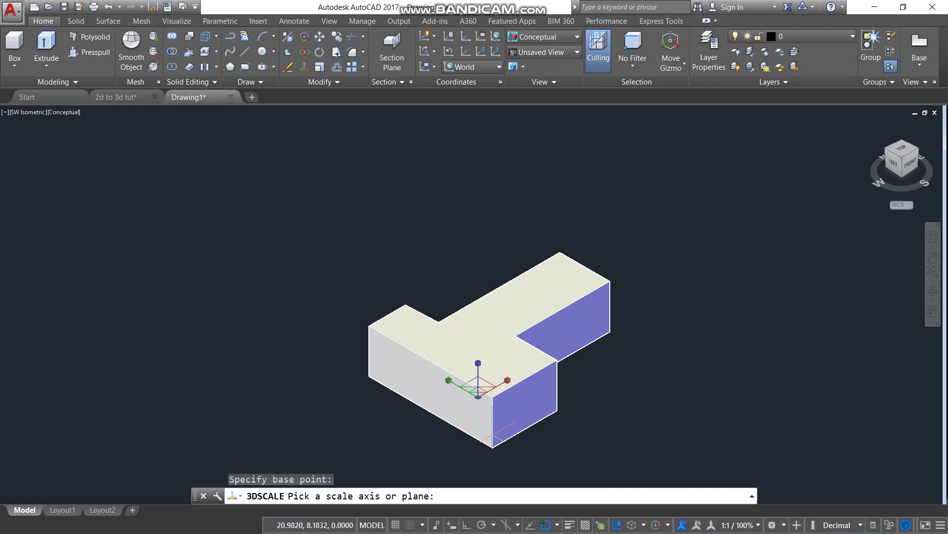
Step: Enlarge the solid by a scale factor of 3 with 3DSCALE, keeping its nearest bottom corner as the base point
{"action": "left_click", "coordinate": [309, 73]}
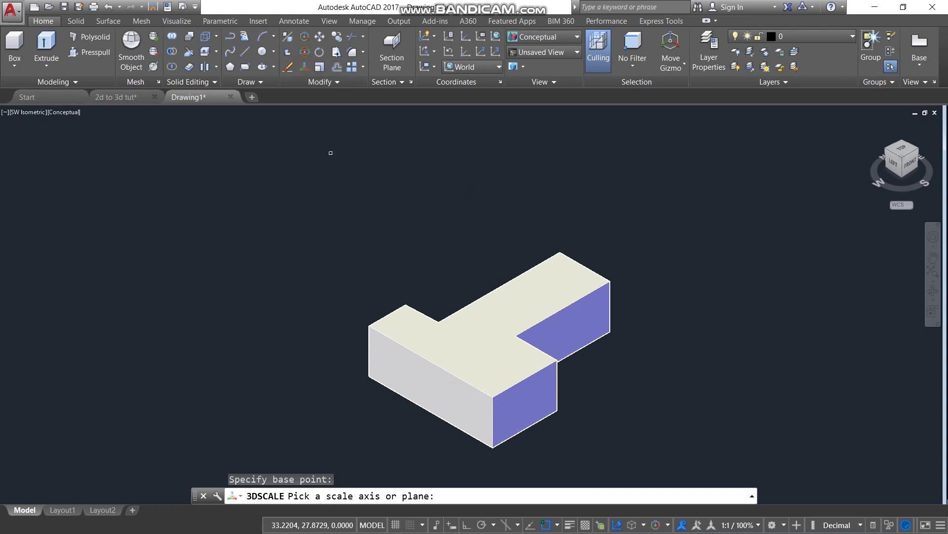
{"action": "left_click", "coordinate": [493, 422]}
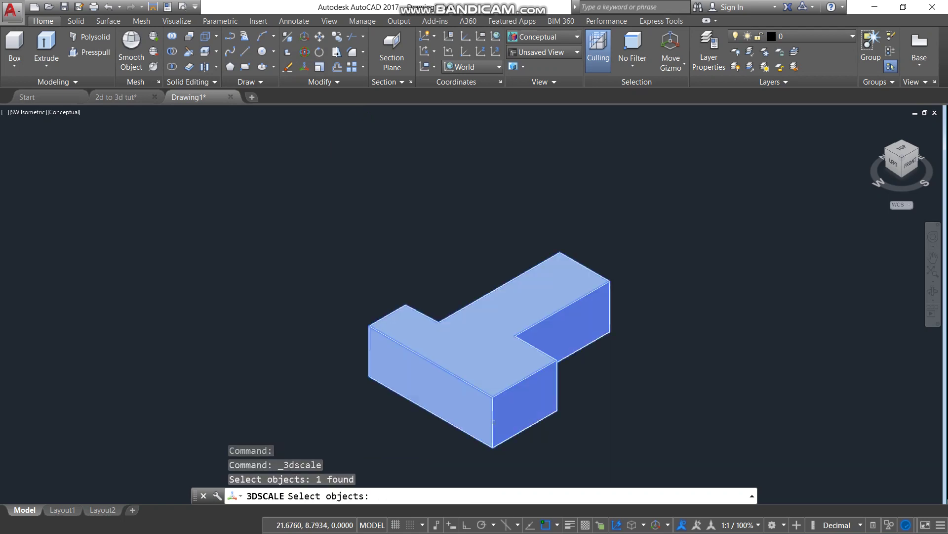
{"action": "key", "text": "Return"}
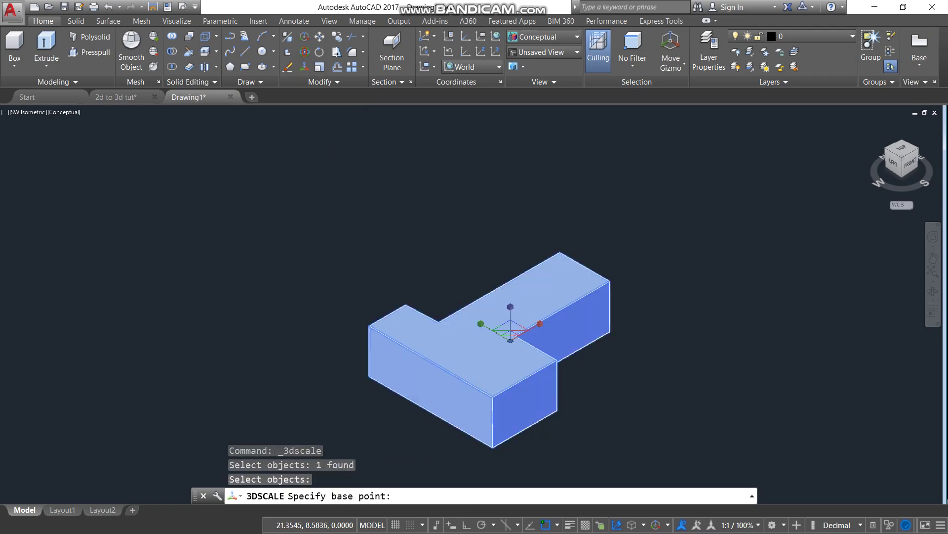
{"action": "left_click", "coordinate": [493, 446]}
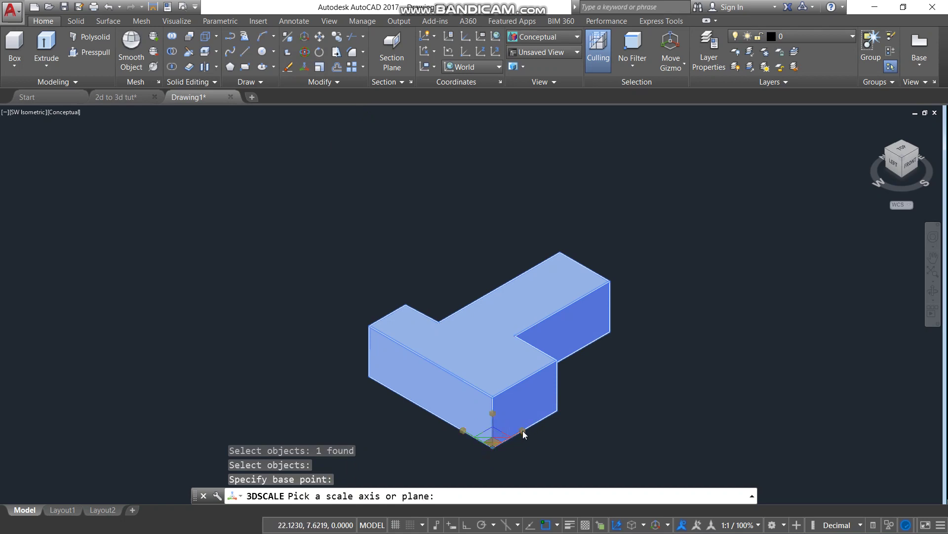
{"action": "left_click", "coordinate": [524, 431]}
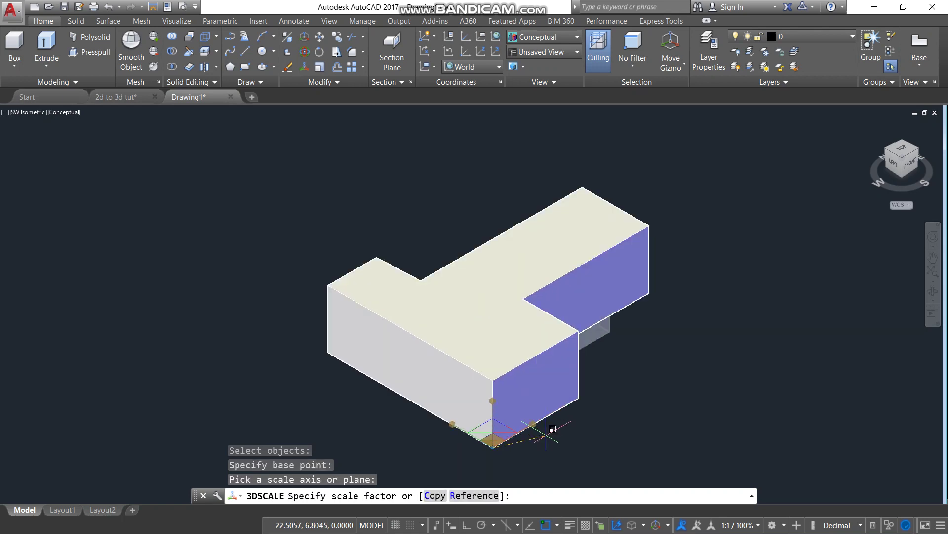
{"action": "type", "text": "3"}
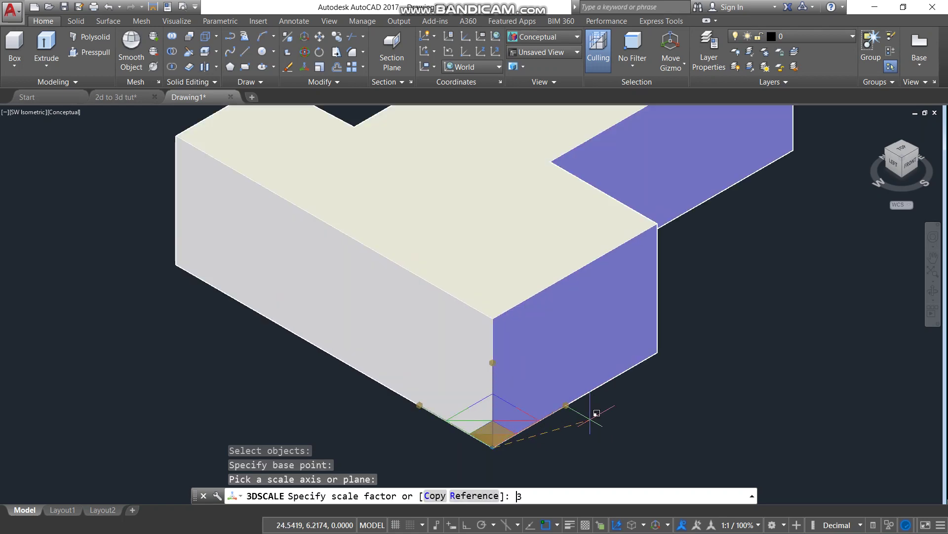
{"action": "key", "text": "Return"}
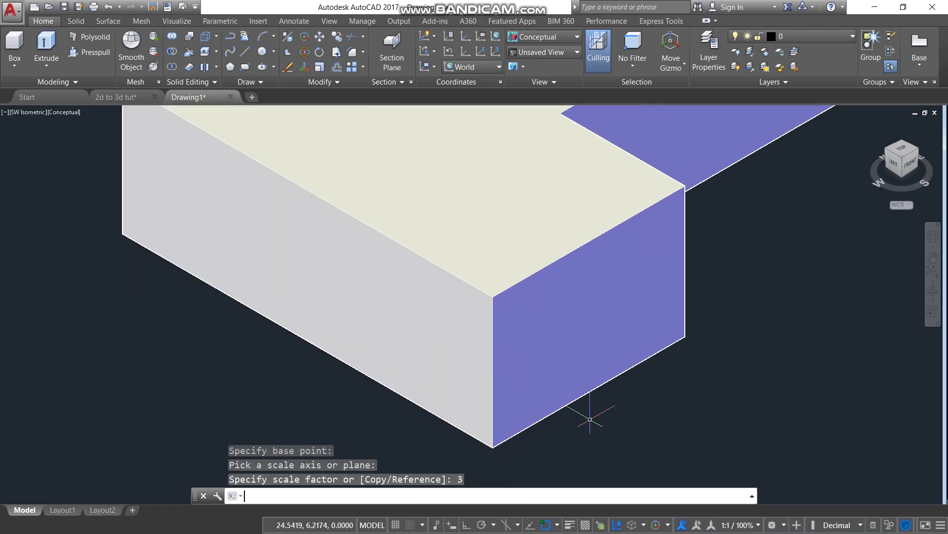
{"action": "scroll", "coordinate": [589, 410], "scroll_direction": "down", "scroll_amount": 2}
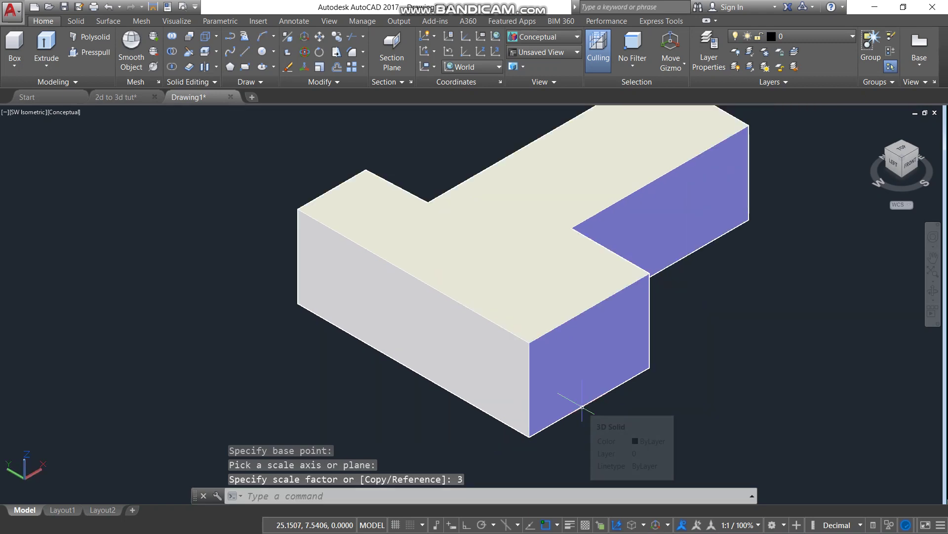
{"action": "left_click", "coordinate": [904, 7]}
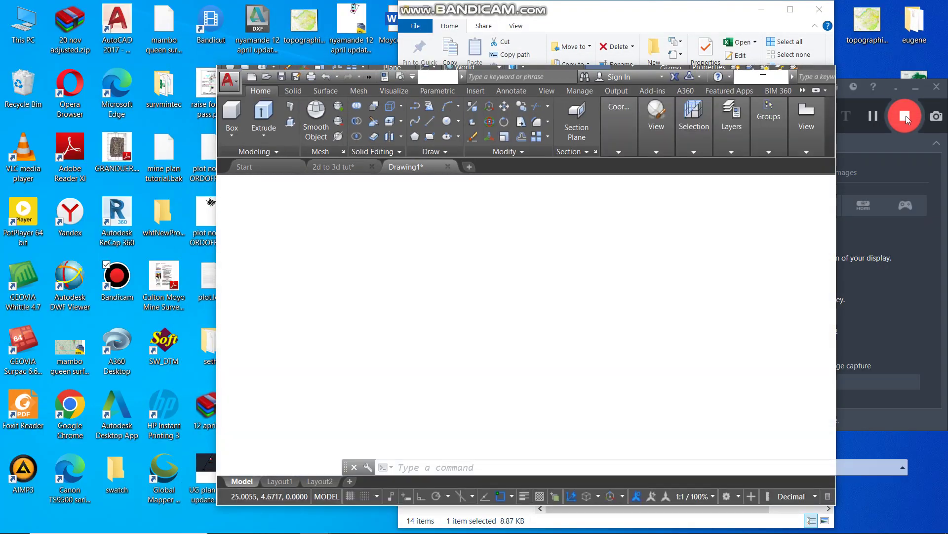
{"action": "left_click", "coordinate": [906, 116]}
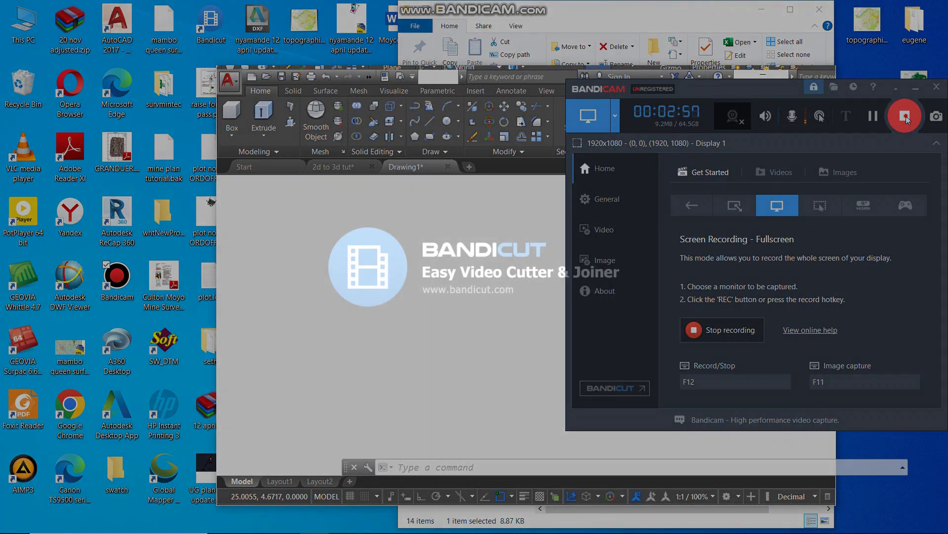